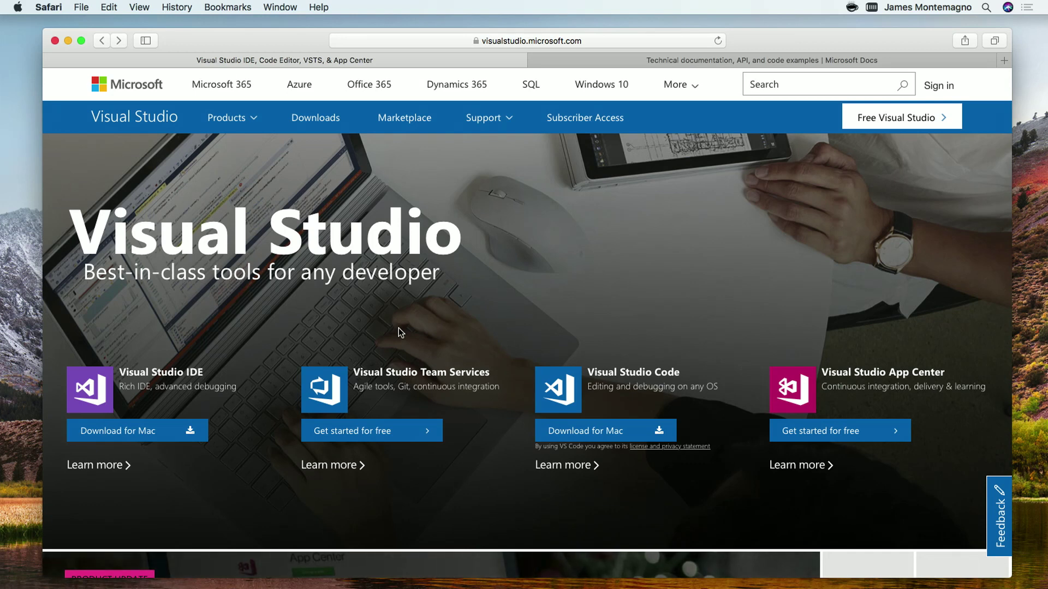
# Download Visual Studio Community 2017 for Mac and decline the feedback survey
pyautogui.click(163, 430)
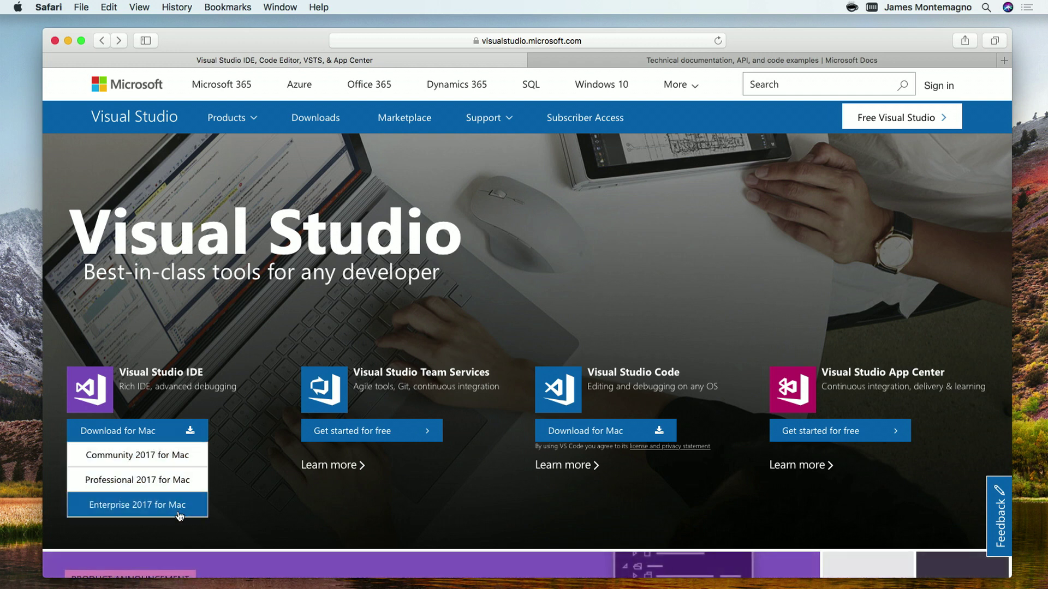
pyautogui.click(165, 457)
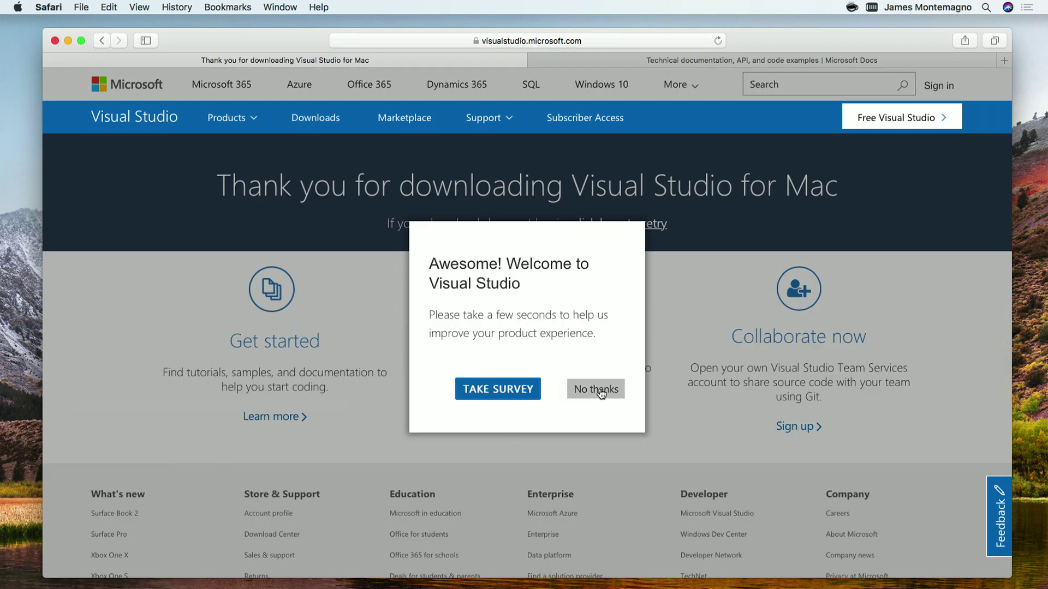
pyautogui.click(596, 389)
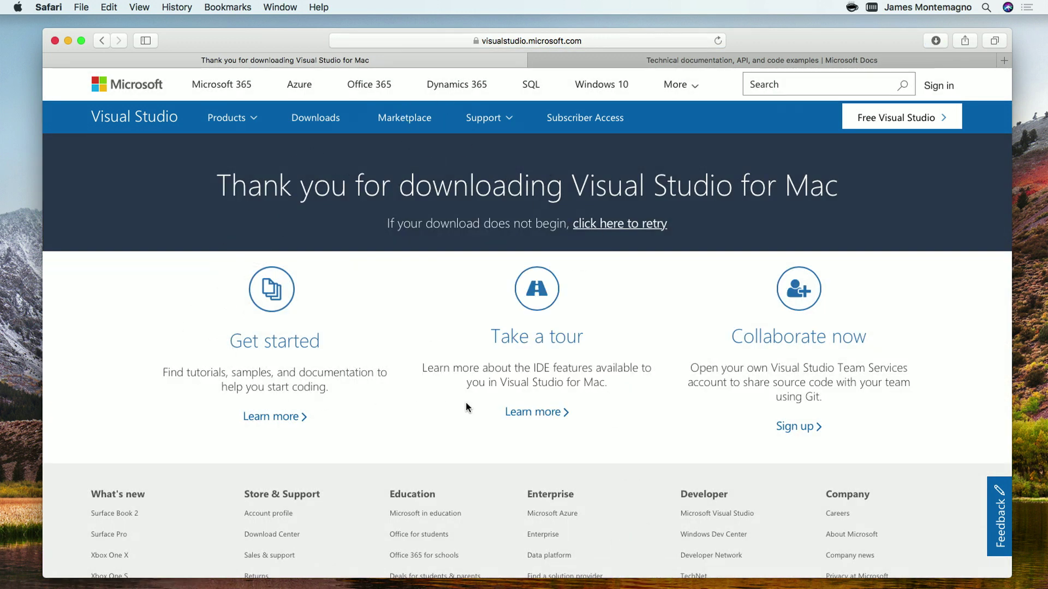
pyautogui.click(935, 41)
# Open the downloaded VisualStudioForMacInstaller disk image and minimize Safari
pyautogui.click(869, 95)
pyautogui.doubleClick(868, 94)
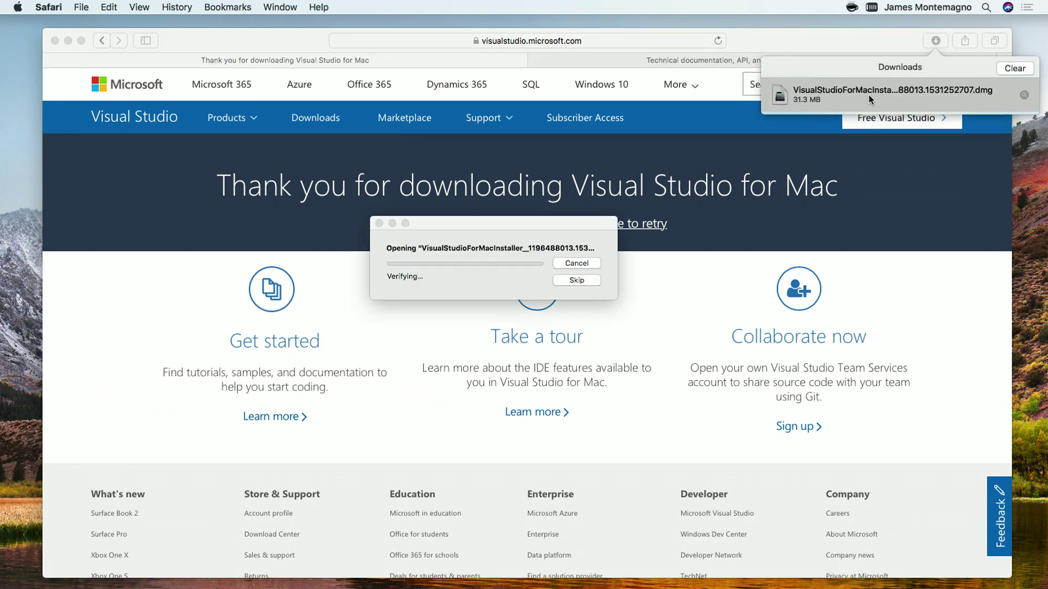
pyautogui.click(70, 41)
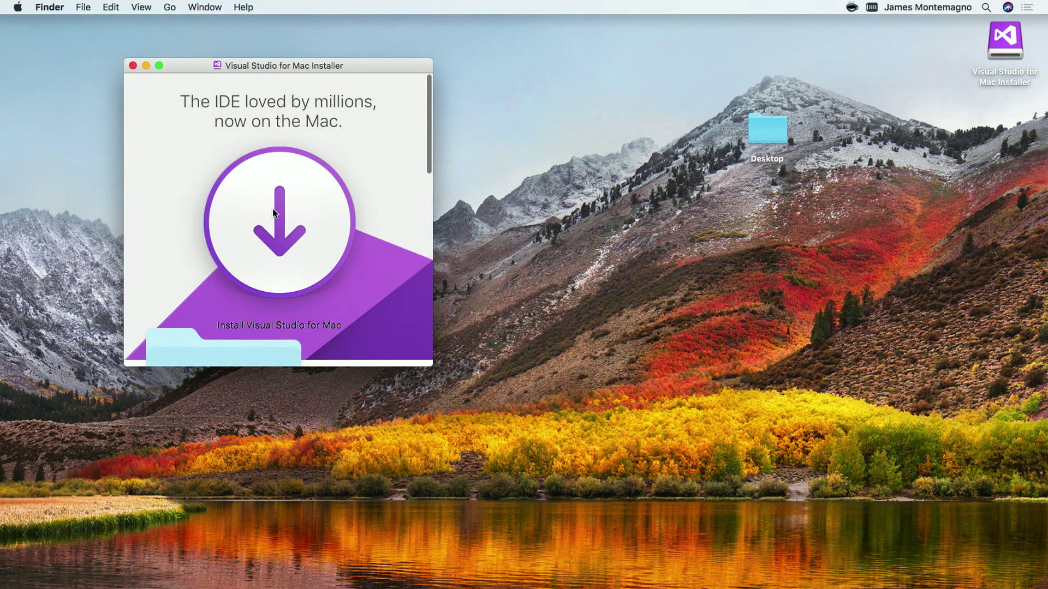
# Launch Install Visual Studio for Mac, approve the security prompt and accept the license terms
pyautogui.click(256, 210)
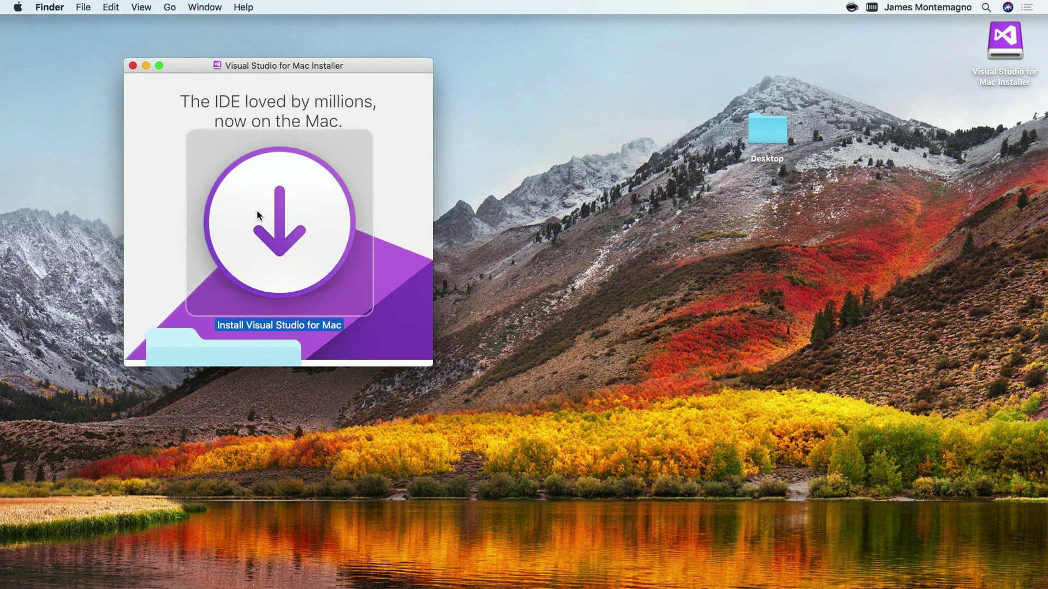
pyautogui.click(148, 65)
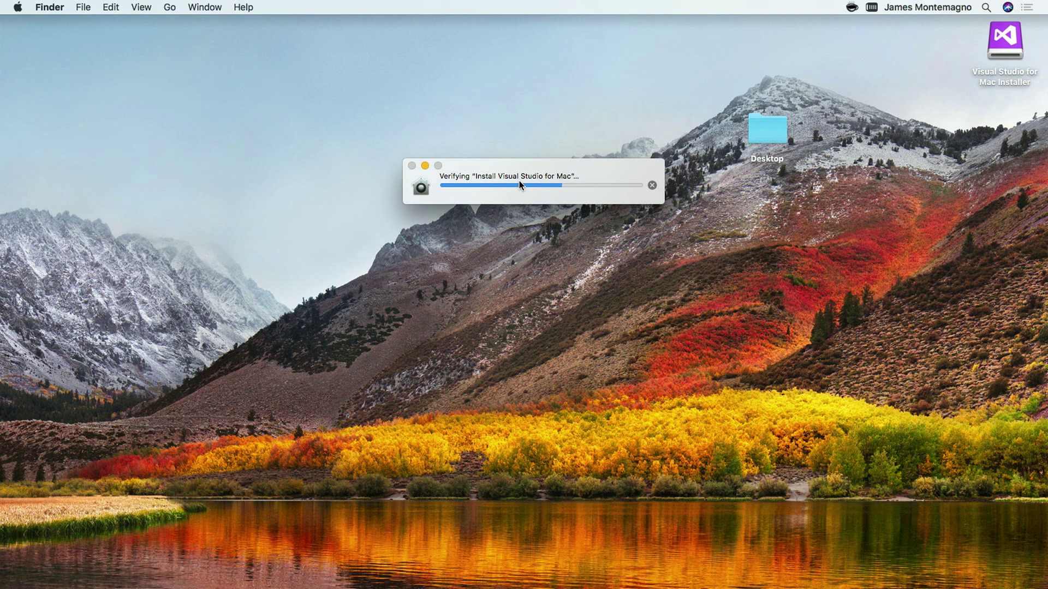
pyautogui.click(655, 255)
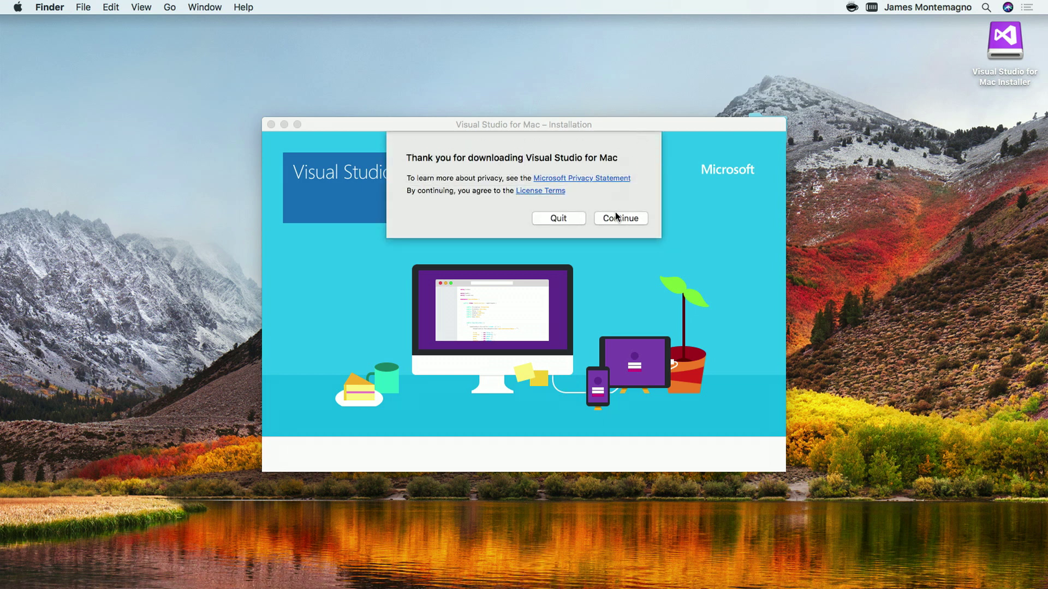
pyautogui.click(620, 218)
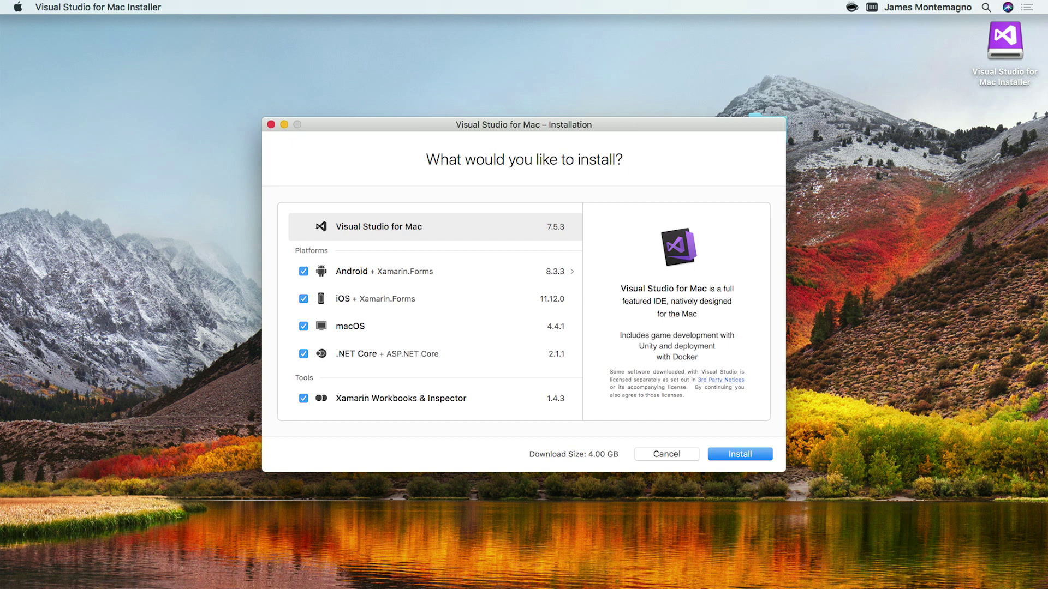
# Install all checked platform components, then start Visual Studio for Mac
pyautogui.click(739, 453)
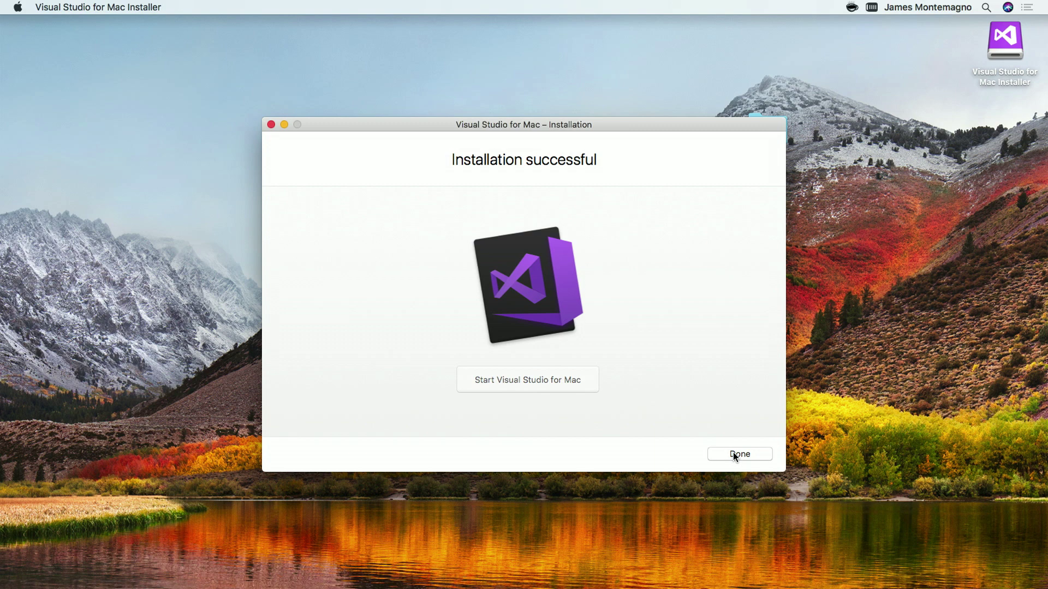
pyautogui.click(531, 381)
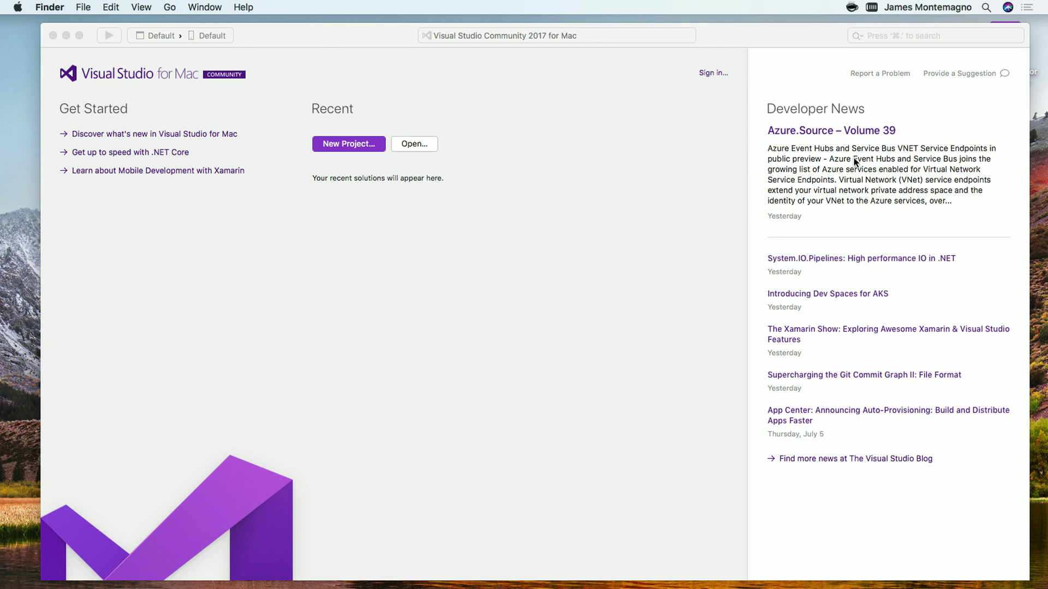
# Open the Microsoft account sign-in prompt and close it without signing in
pyautogui.click(714, 74)
pyautogui.click(712, 73)
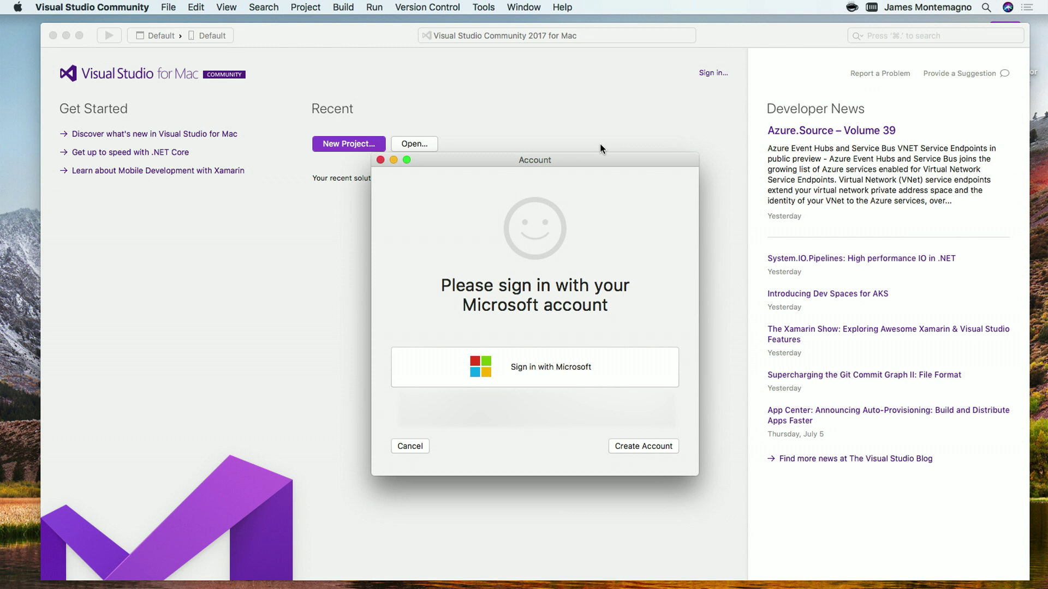
pyautogui.click(379, 160)
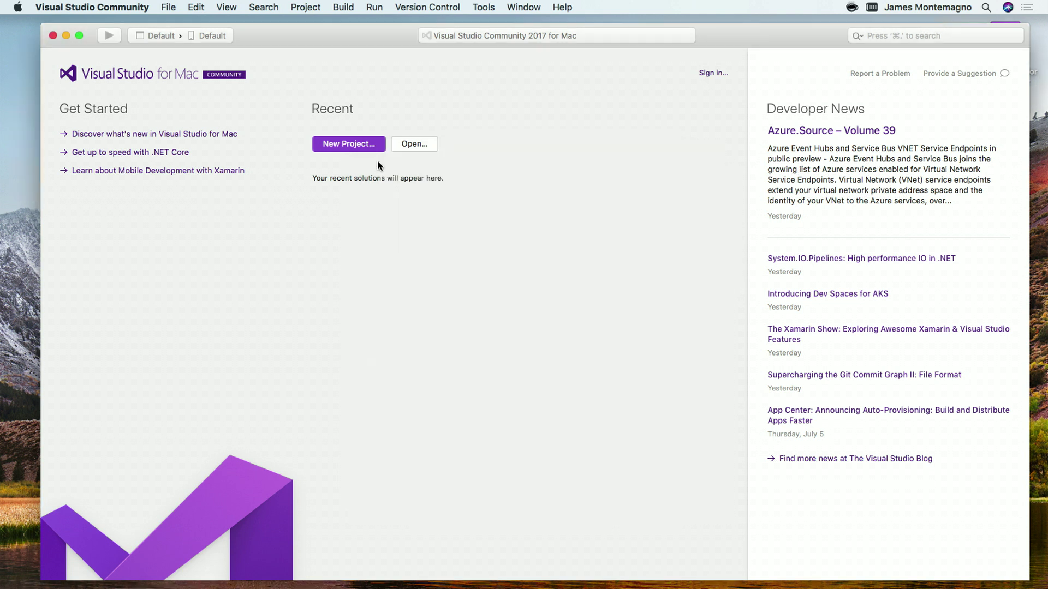
# Start a new project from the Multiplatform C# Blank Forms App template
pyautogui.click(347, 143)
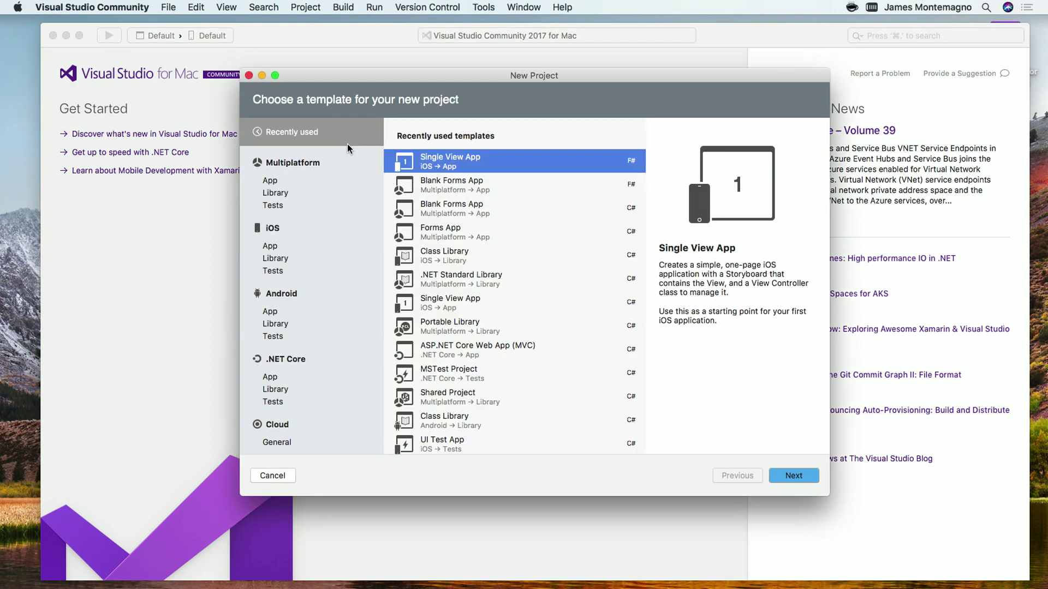
pyautogui.click(269, 245)
pyautogui.click(276, 310)
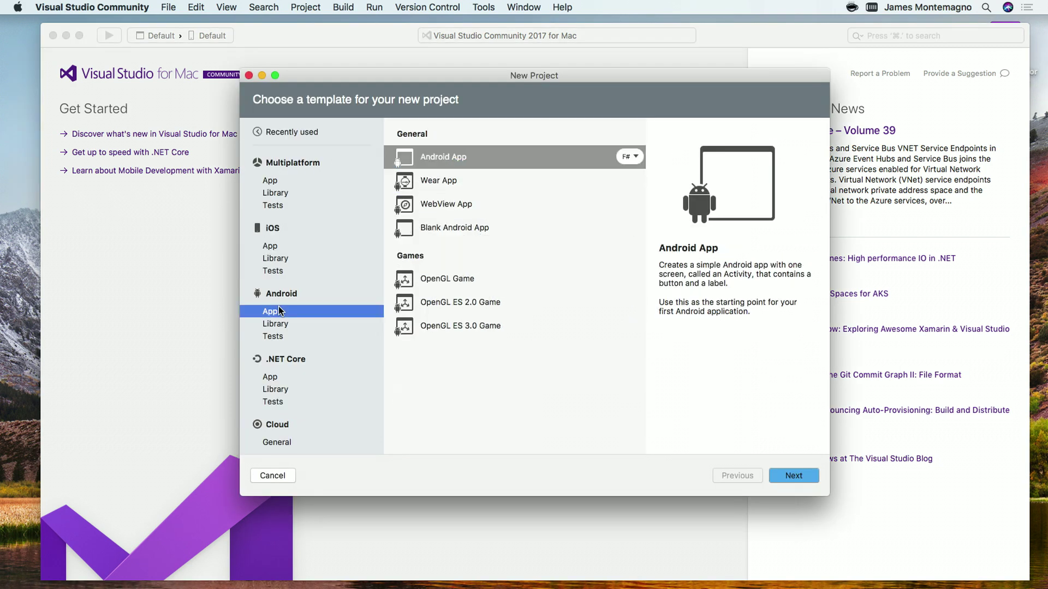
pyautogui.scroll(-3, 279, 307)
pyautogui.scroll(-2, 279, 306)
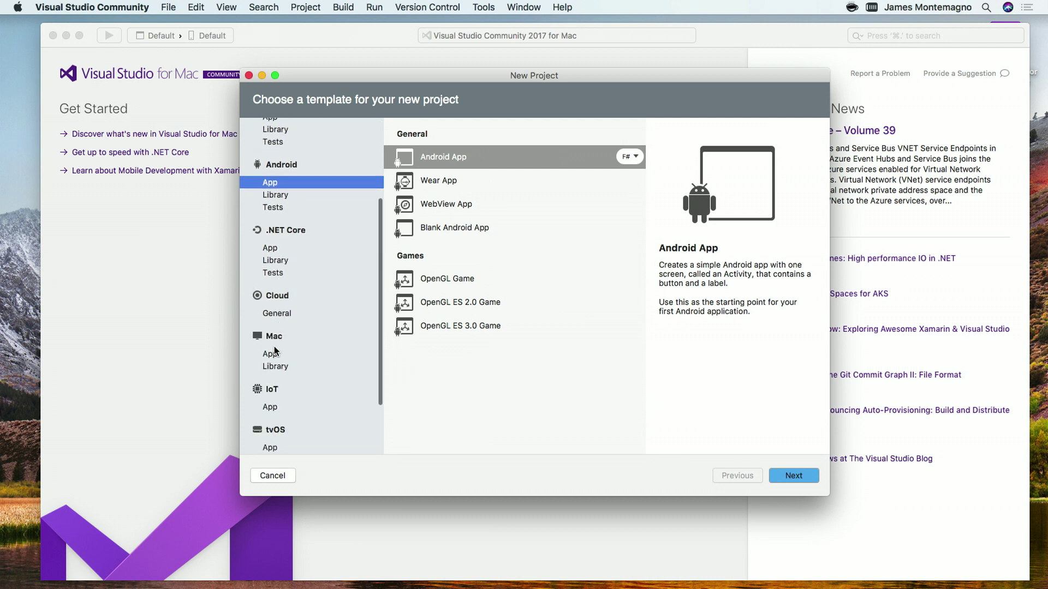
pyautogui.scroll(5, 275, 350)
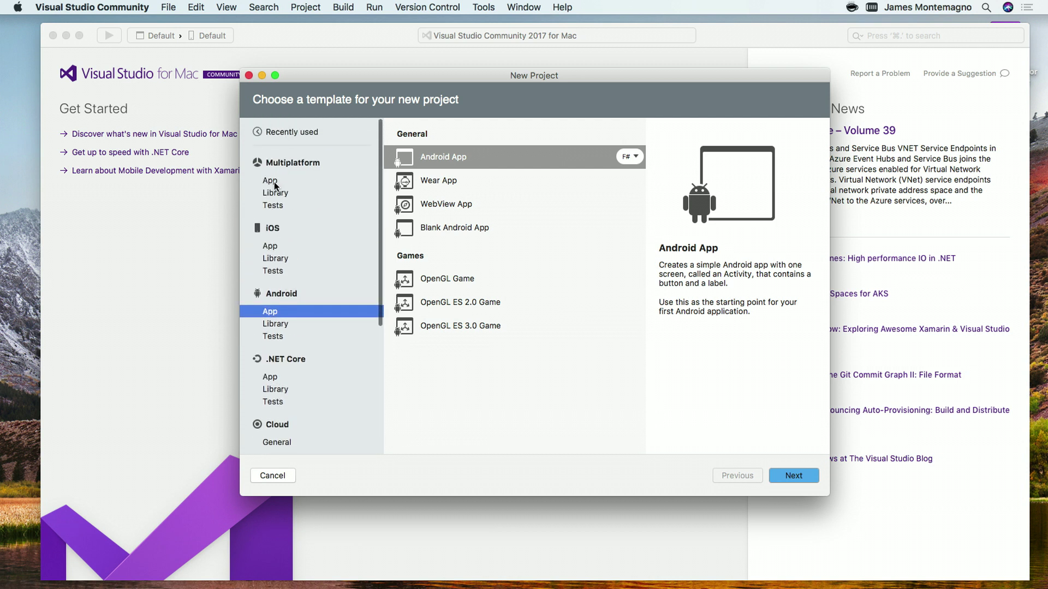
pyautogui.click(270, 181)
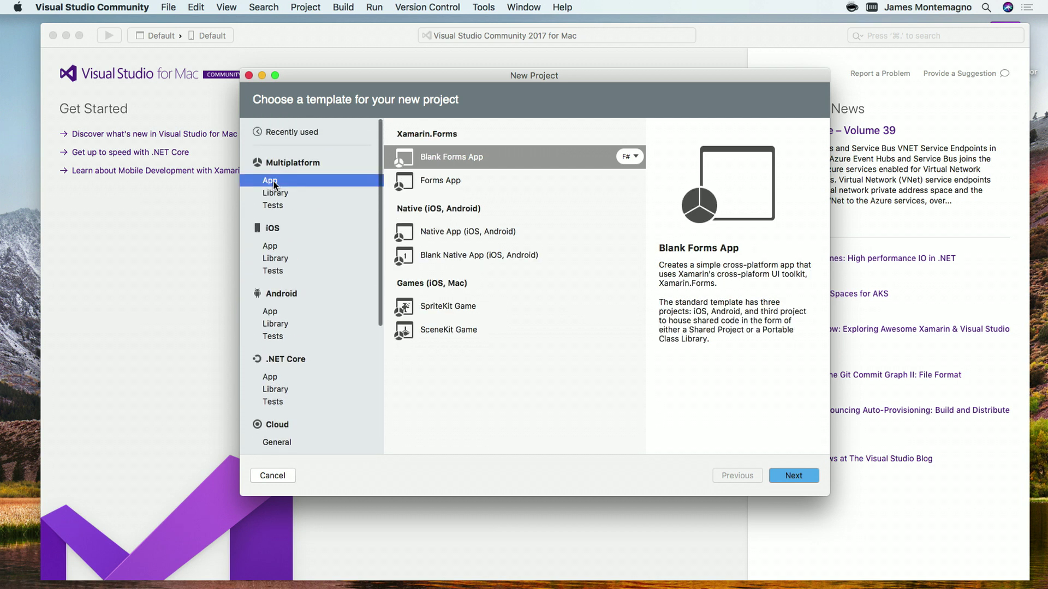
pyautogui.click(447, 162)
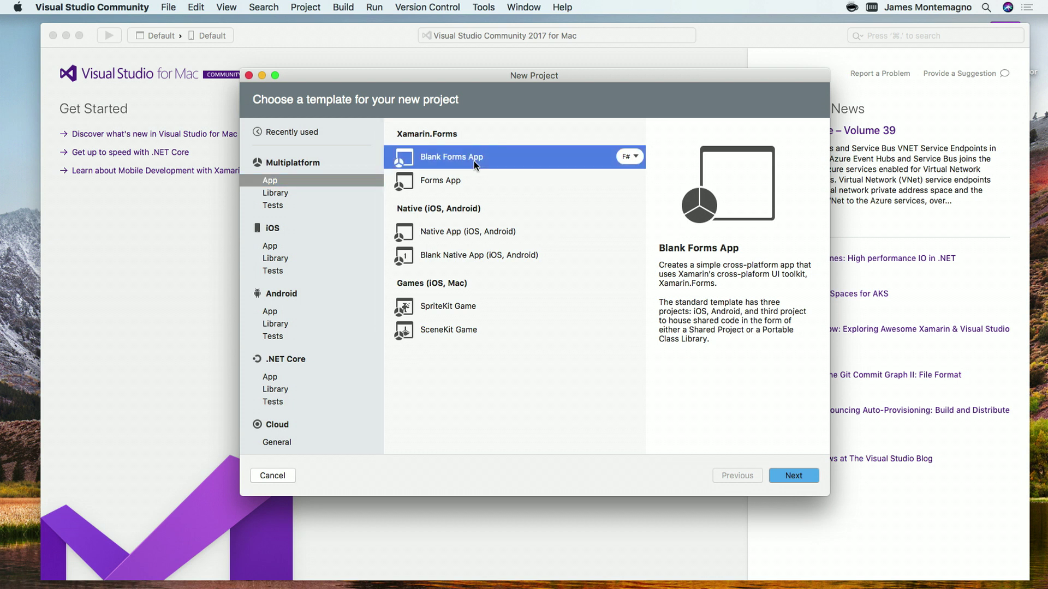
pyautogui.click(629, 157)
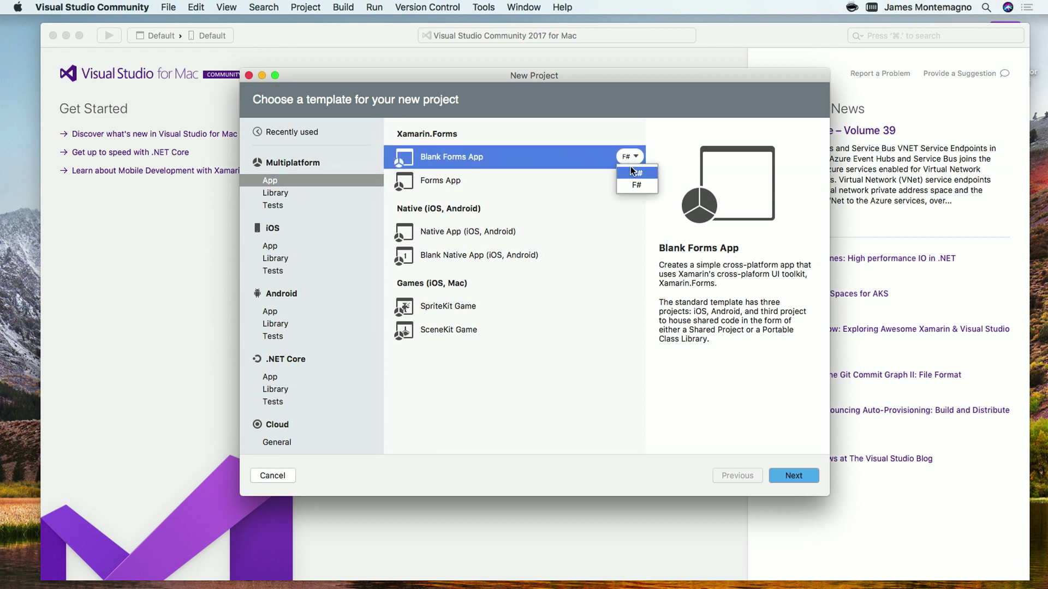
pyautogui.click(787, 473)
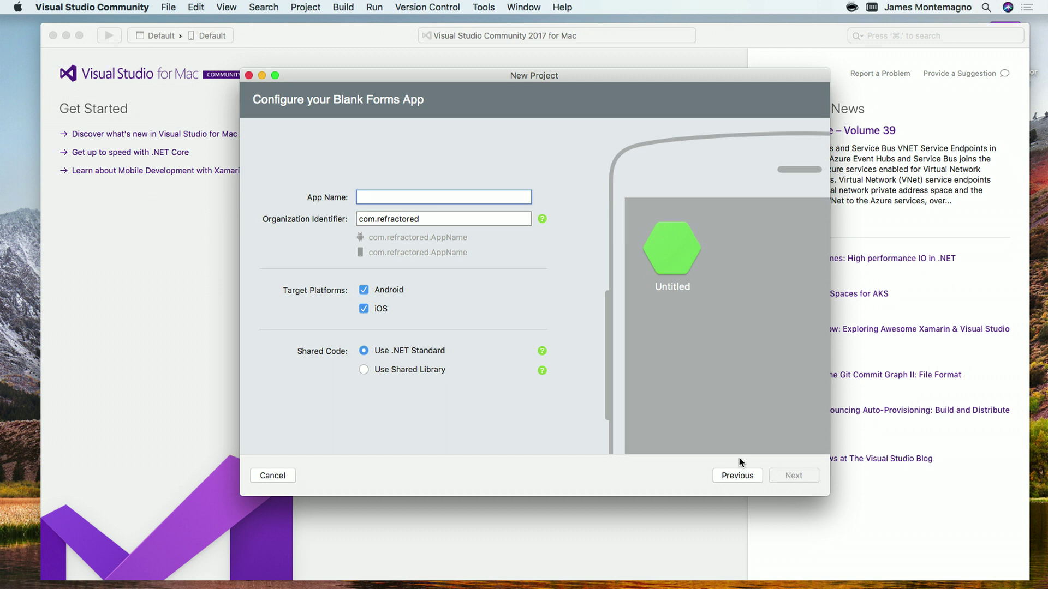
# Bring Safari with the Xamarin documentation back to the front
pyautogui.click(487, 559)
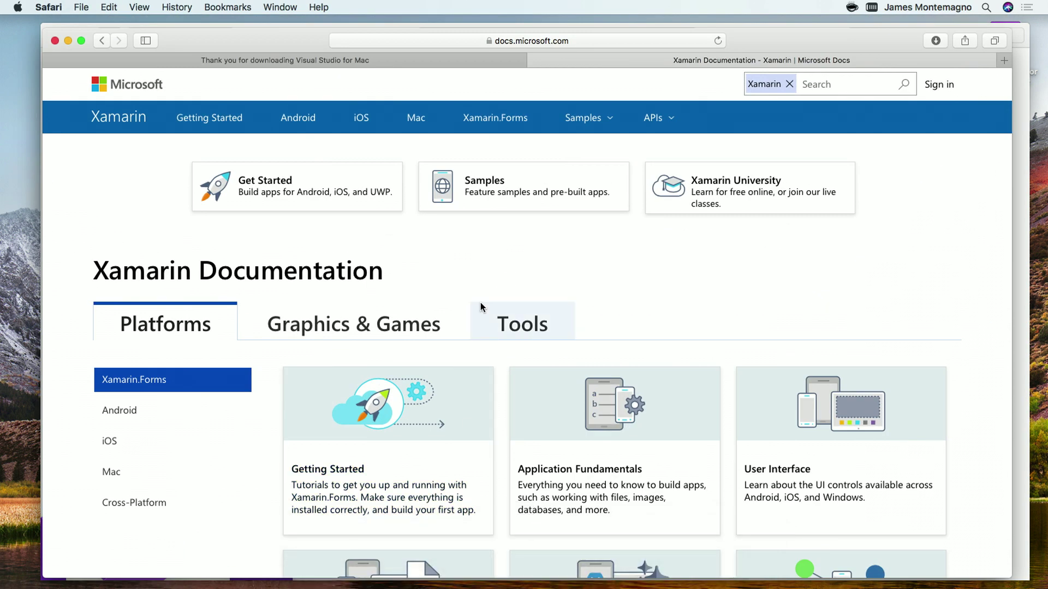
pyautogui.scroll(-4, 630, 309)
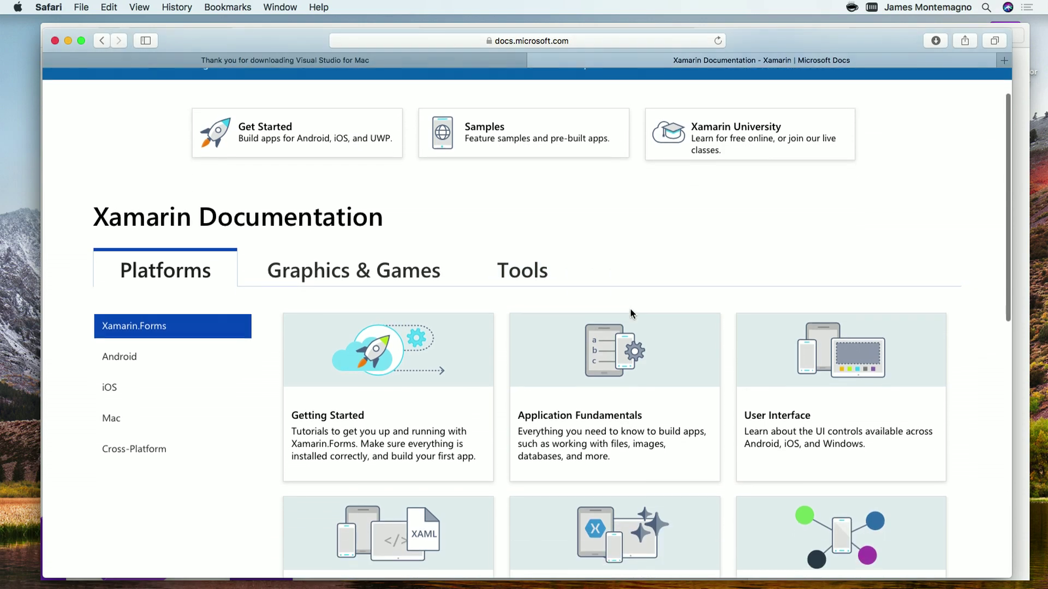
pyautogui.scroll(-5, 631, 314)
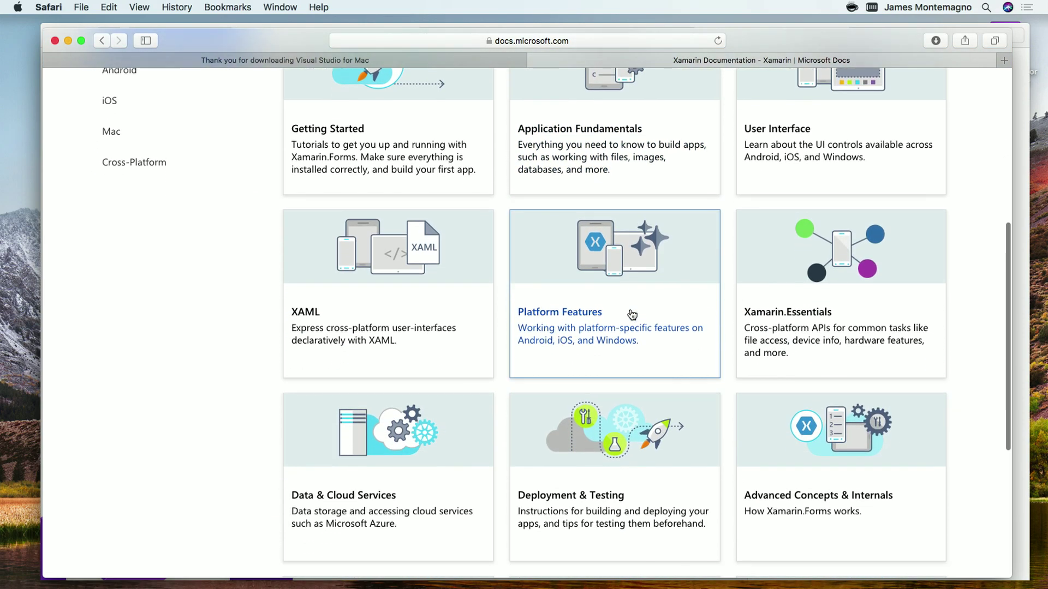